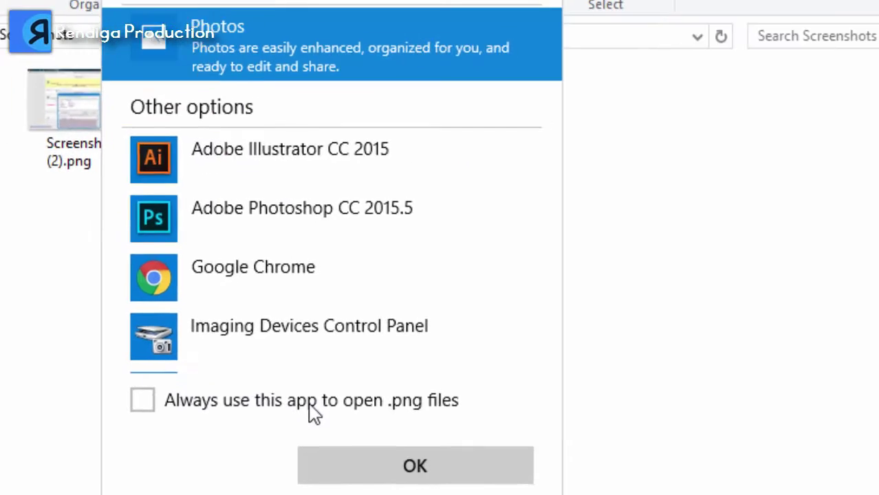
# Look through the full list of apps offered for opening the .png file for Windows Photo Viewer, then dismiss the list
pyautogui.scroll(-2, 423, 321)
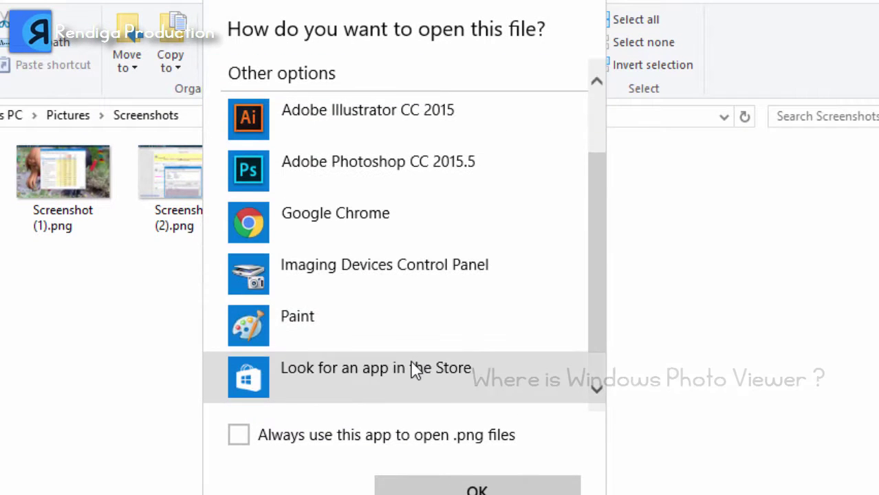
pyautogui.scroll(-1, 417, 355)
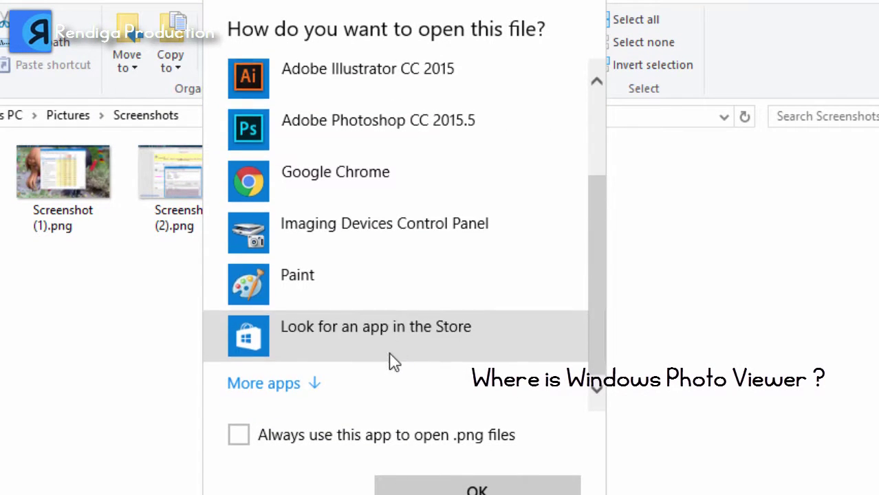
pyautogui.click(311, 389)
pyautogui.scroll(-2, 403, 317)
pyautogui.scroll(-6, 392, 337)
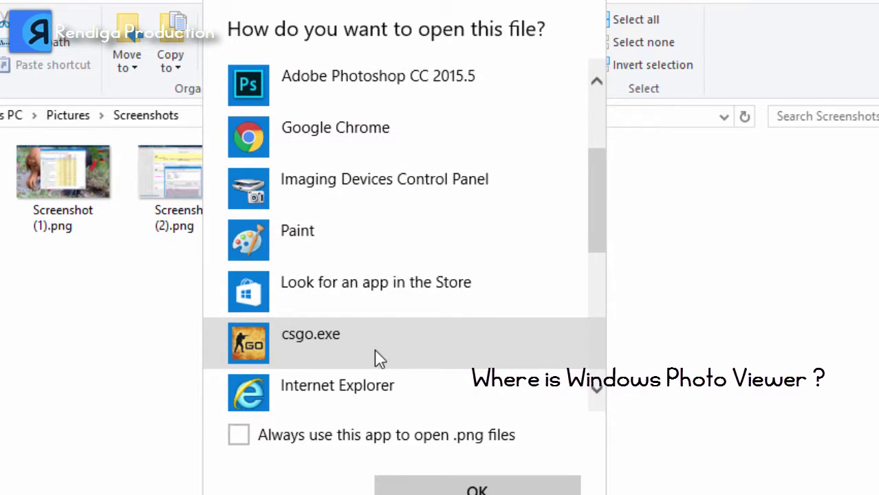
pyautogui.scroll(-2, 365, 383)
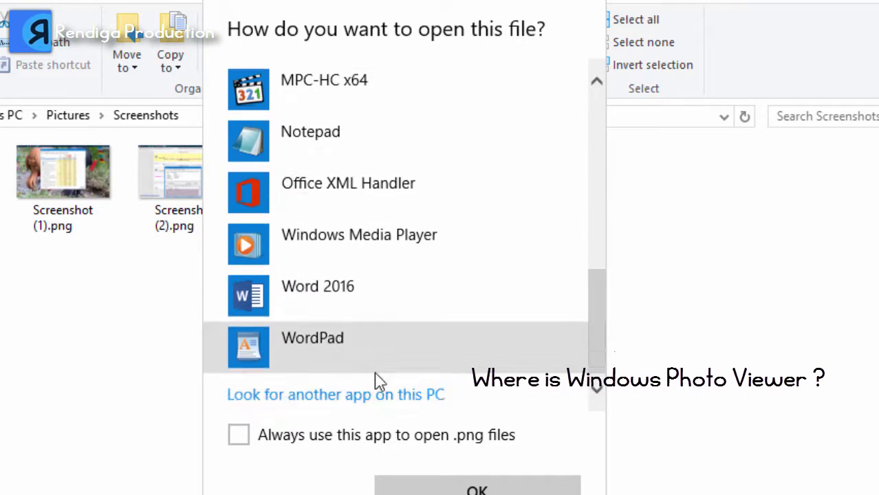
pyautogui.scroll(2, 385, 230)
pyautogui.scroll(8, 385, 230)
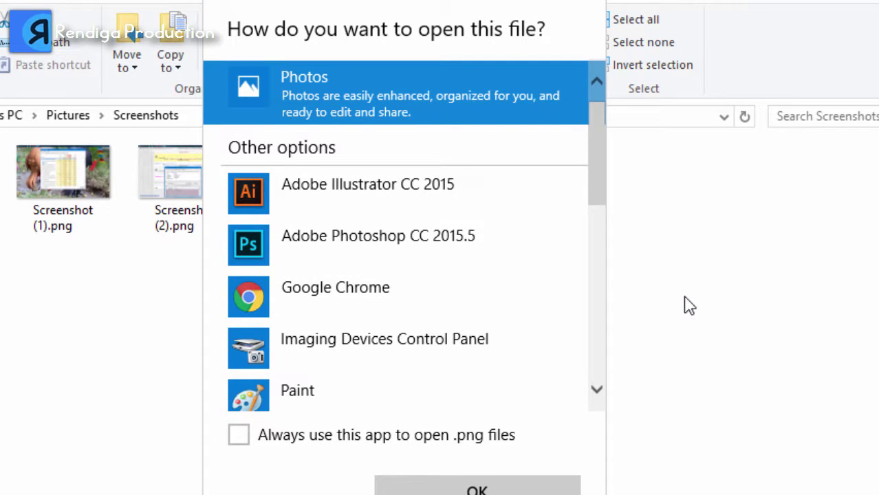
pyautogui.click(647, 254)
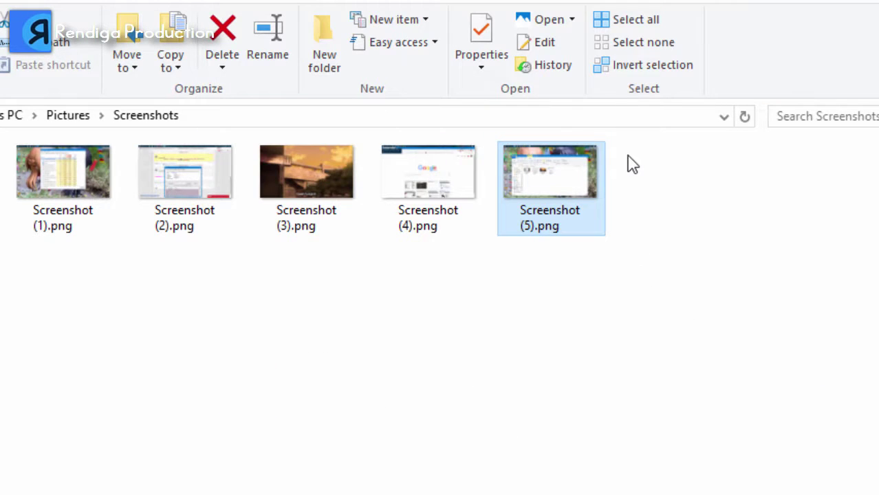
pyautogui.click(614, 328)
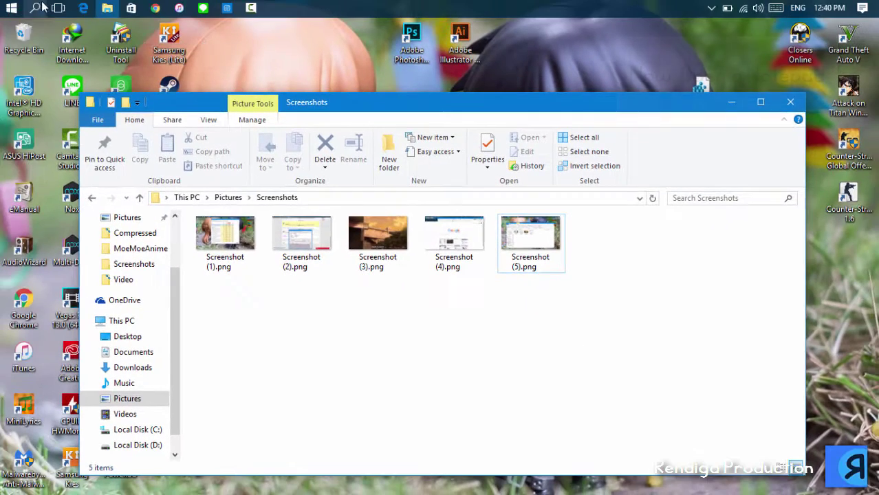
# Search Windows for notepad, open a blank Notepad document and move its window higher on the desktop
pyautogui.click(40, 7)
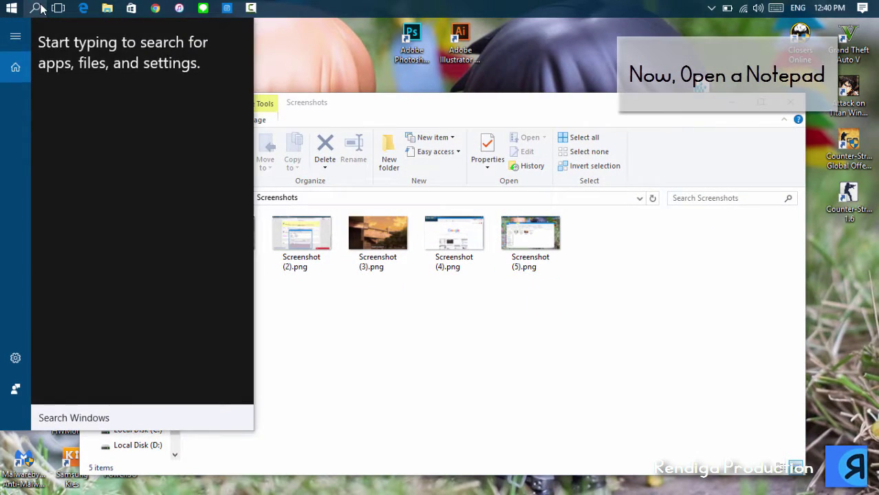
pyautogui.write('notepad')
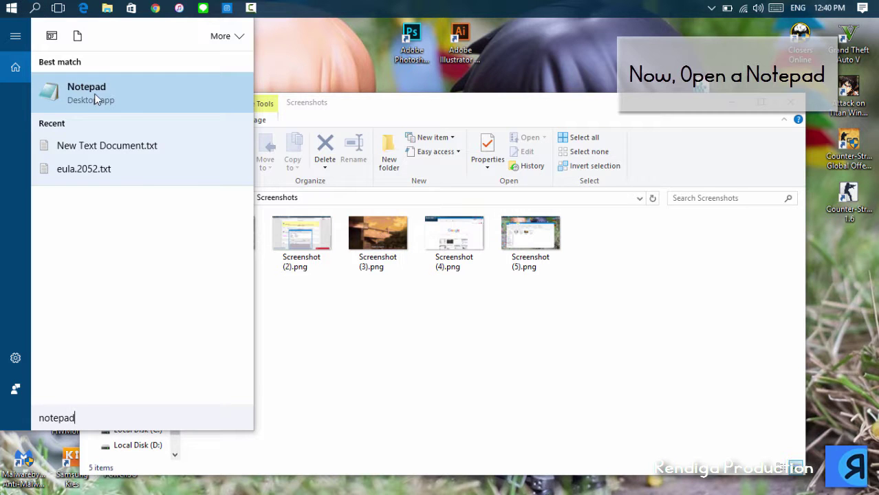
pyautogui.click(96, 100)
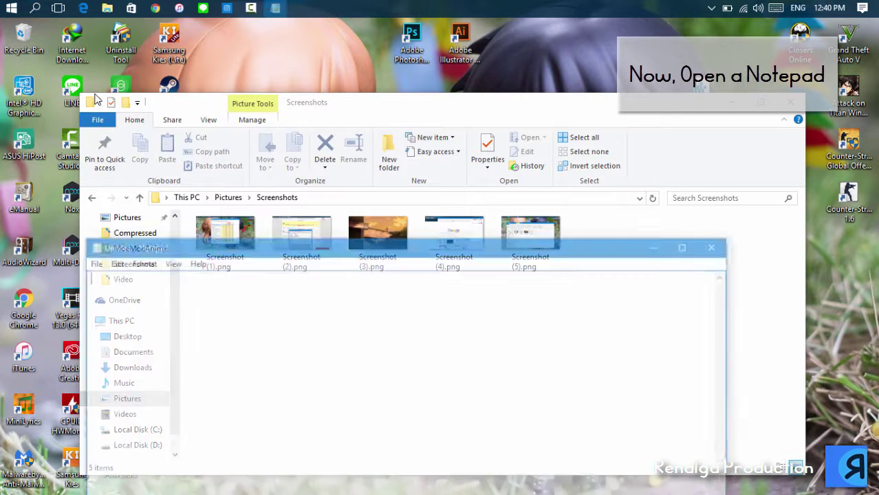
pyautogui.moveTo(301, 181); pyautogui.dragTo(298, 83)
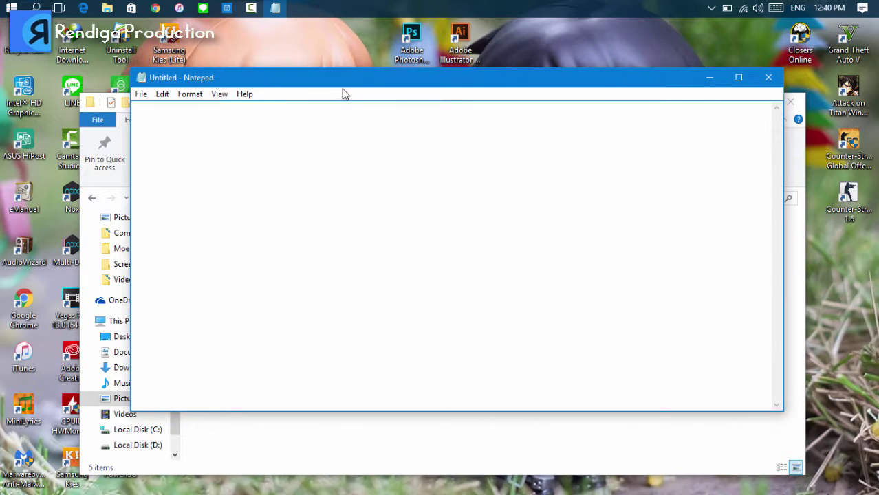
# Paste the copied photoviewer.dll registry script into the blank Notepad document and review it from beginning to end
pyautogui.rightClick(230, 136)
pyautogui.click(279, 194)
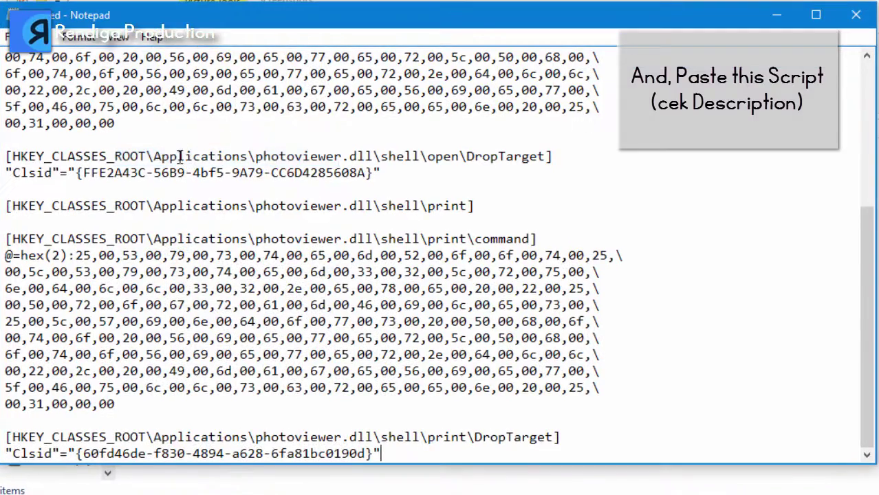
pyautogui.scroll(4, 343, 164)
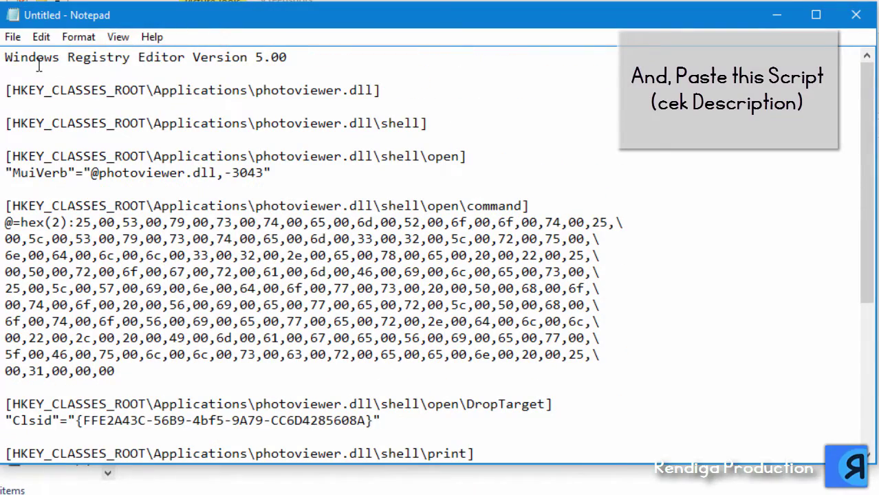
pyautogui.scroll(-5, 220, 113)
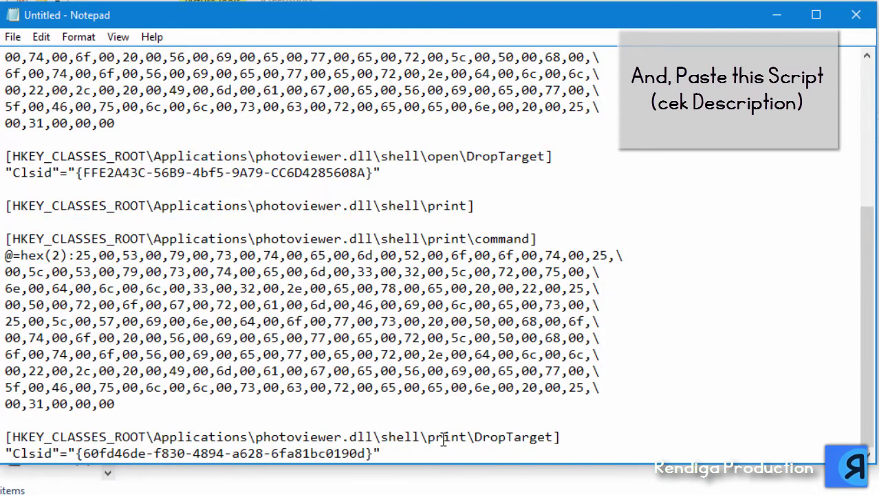
pyautogui.scroll(5, 444, 440)
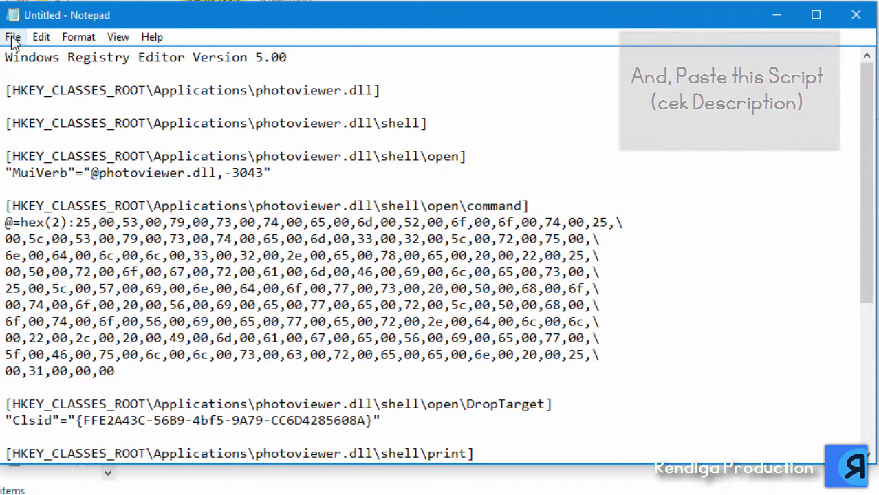
# Save the script to the Desktop as windowsphotoviewer.reg with the file type All Files
pyautogui.click(12, 38)
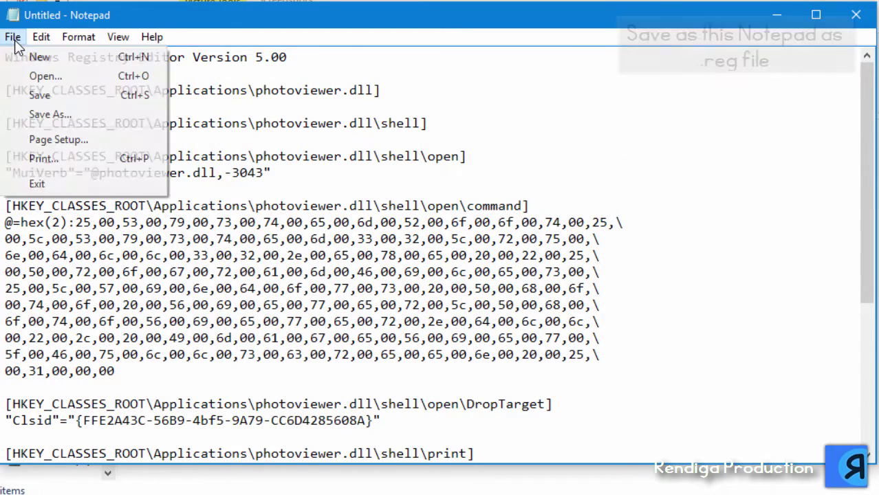
pyautogui.click(49, 114)
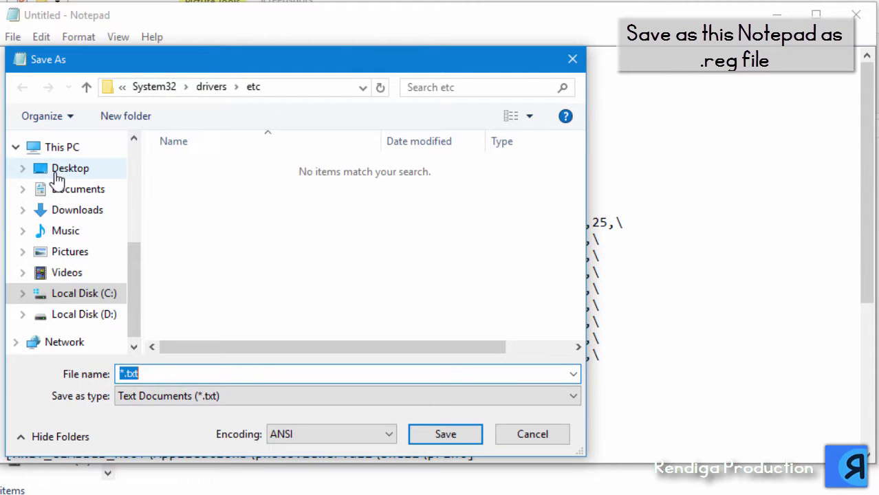
pyautogui.click(58, 173)
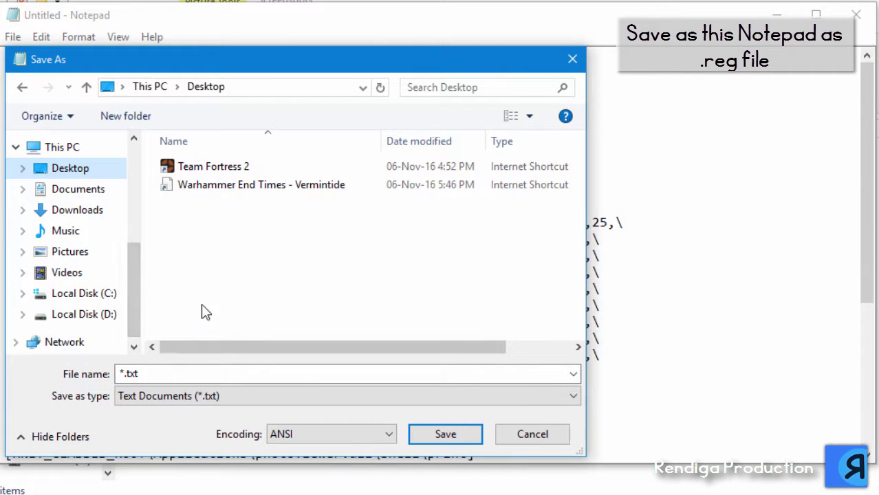
pyautogui.click(238, 373)
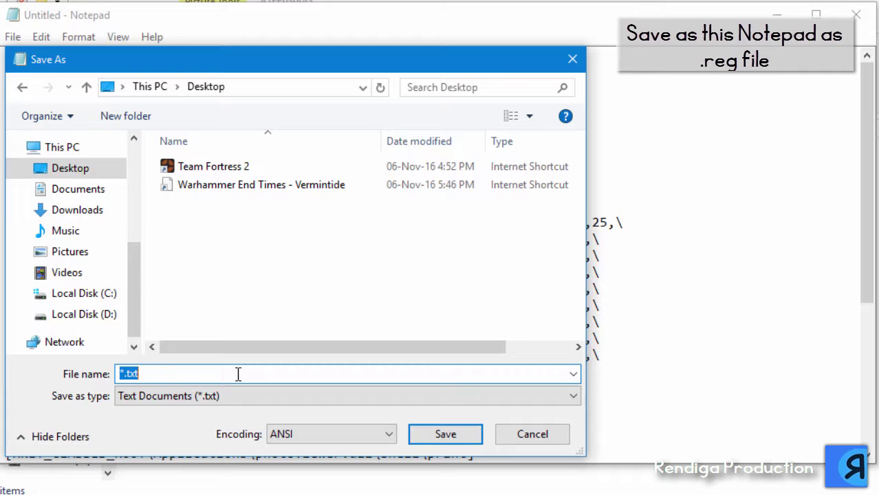
pyautogui.write('windowsphotoview')
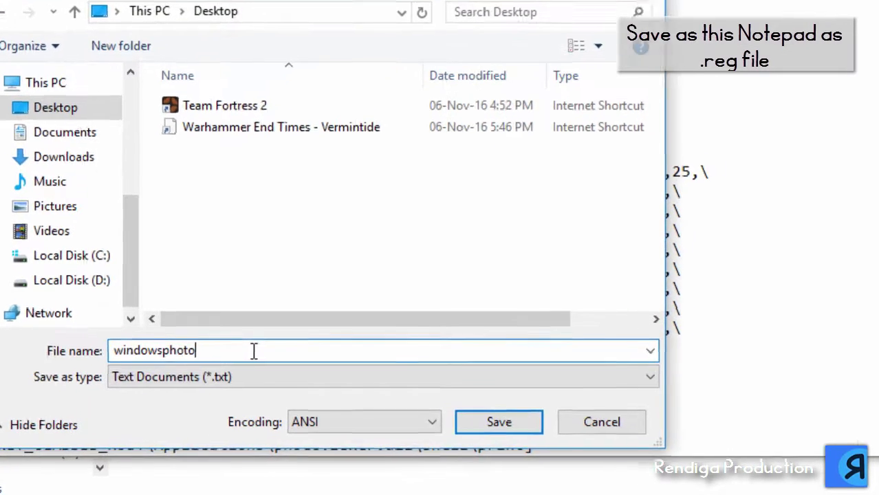
pyautogui.write('er')
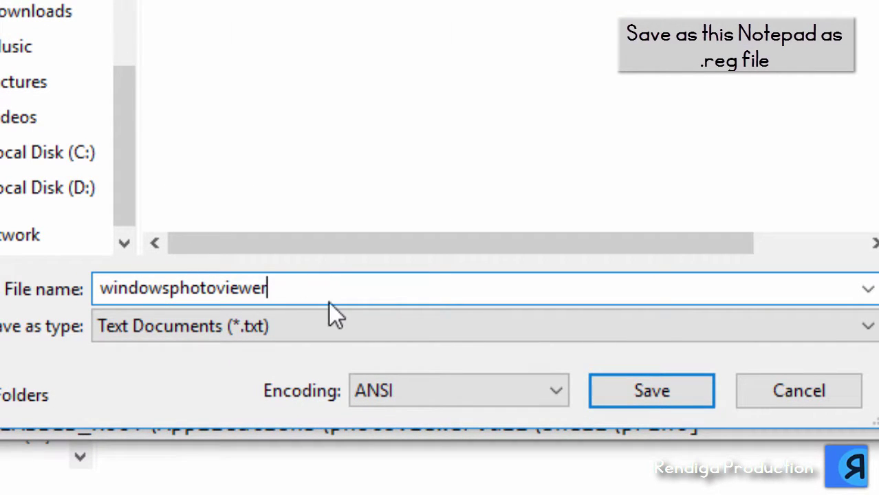
pyautogui.click(334, 323)
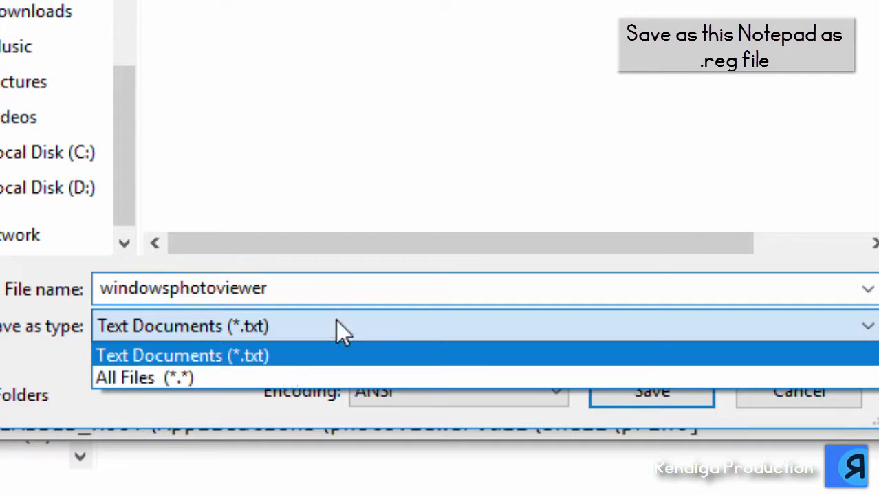
pyautogui.click(191, 379)
pyautogui.click(389, 285)
pyautogui.click(390, 285)
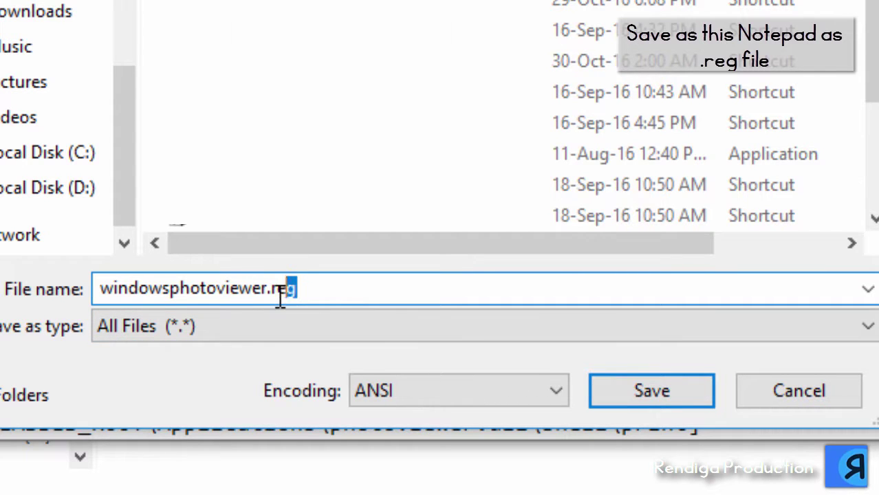
pyautogui.click(626, 397)
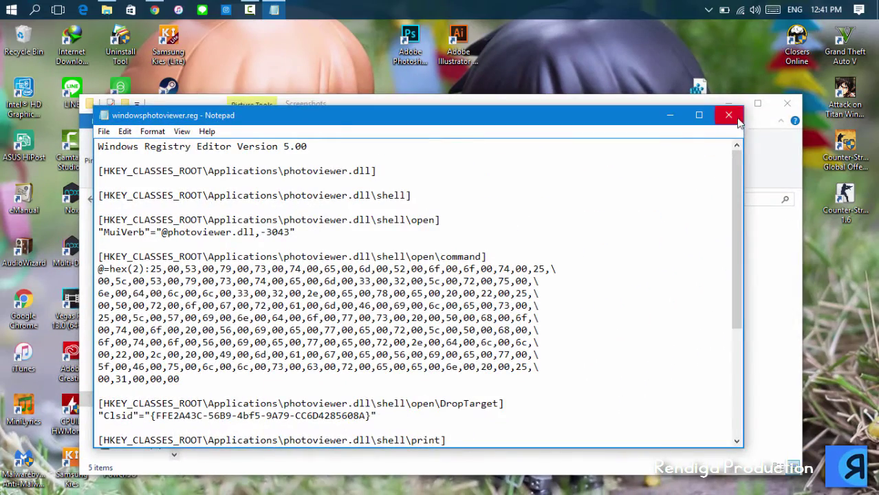
# Close Notepad and the Screenshots folder window, and move windowsphotoviewer.reg to an empty area of the desktop
pyautogui.click(737, 120)
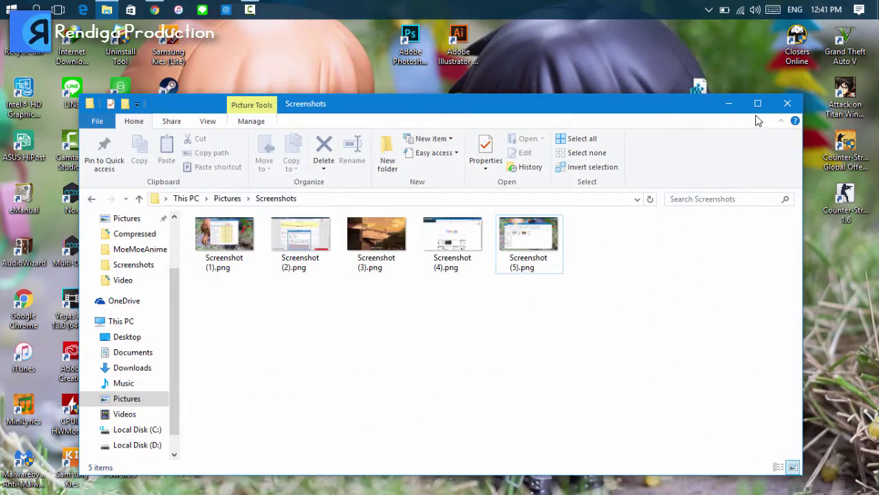
pyautogui.click(787, 104)
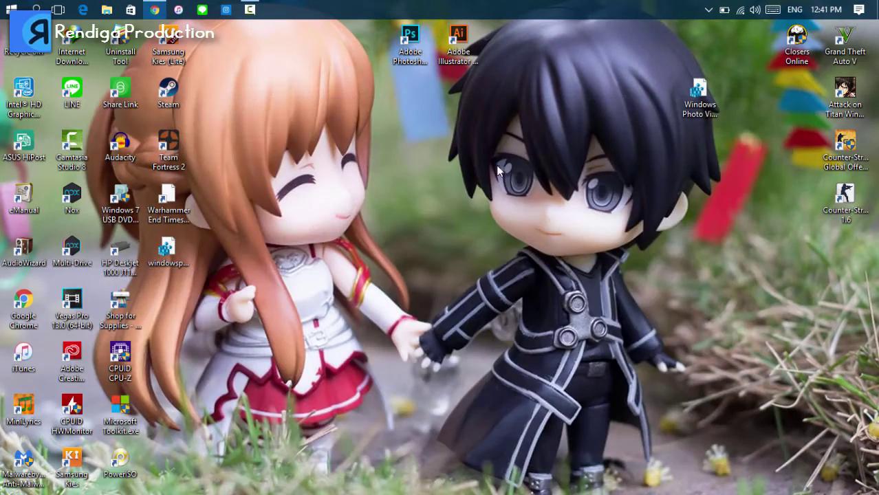
pyautogui.moveTo(176, 255); pyautogui.dragTo(436, 189)
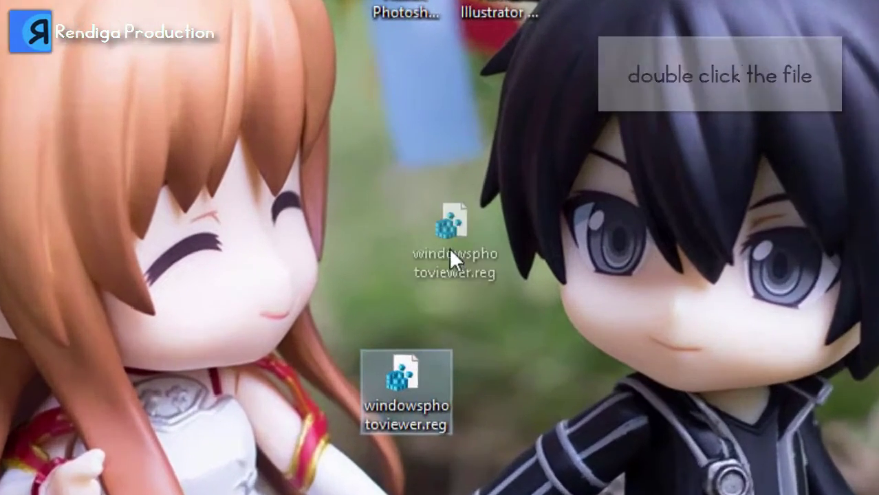
pyautogui.moveTo(450, 248); pyautogui.dragTo(451, 246)
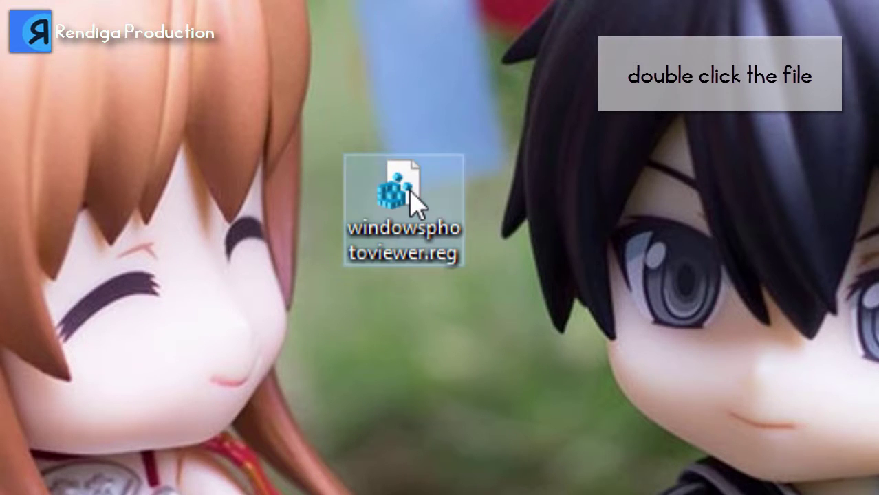
# Run windowsphotoviewer.reg from the desktop and accept adding its keys and values to the registry
pyautogui.doubleClick(411, 195)
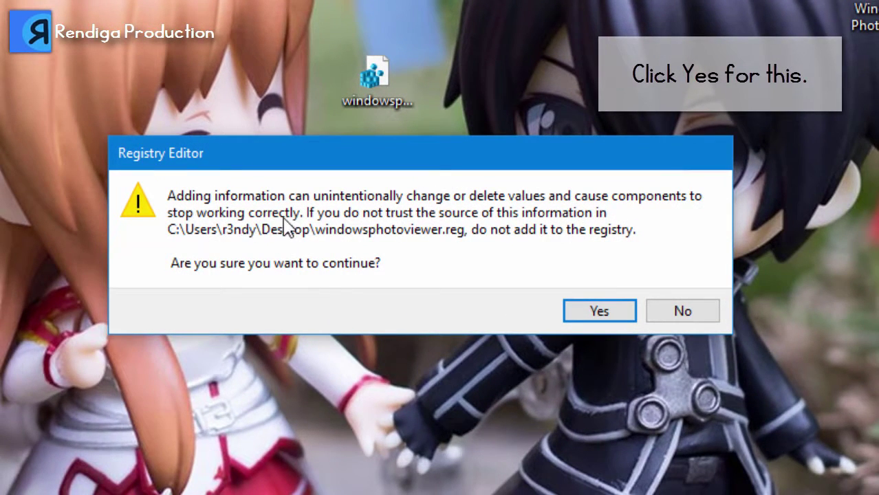
pyautogui.click(589, 316)
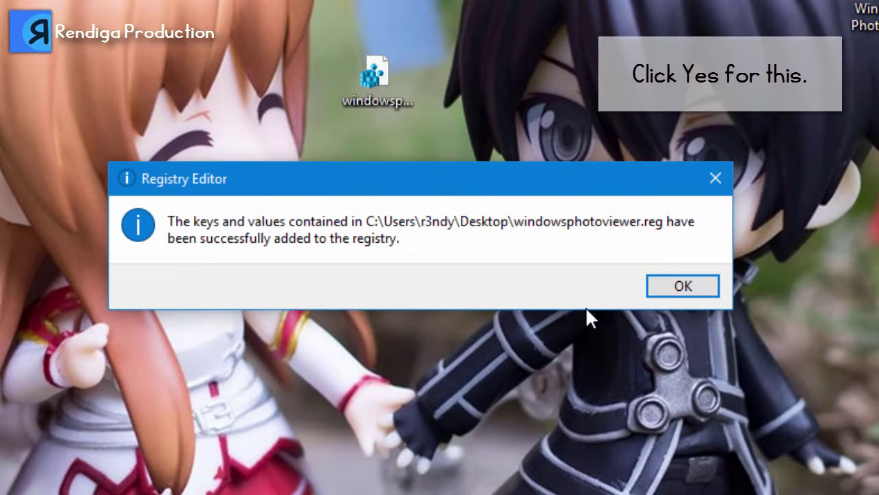
pyautogui.click(709, 285)
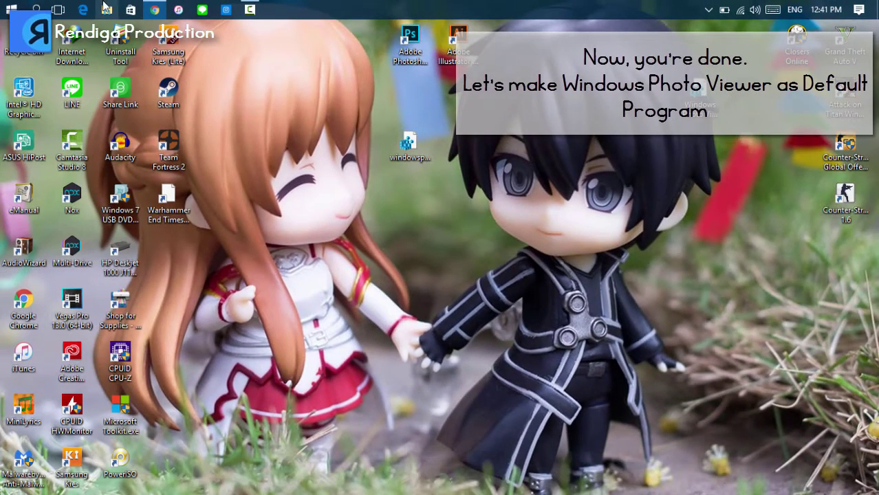
# Open the Screenshots folder inside Pictures in File Explorer
pyautogui.press('super+e')
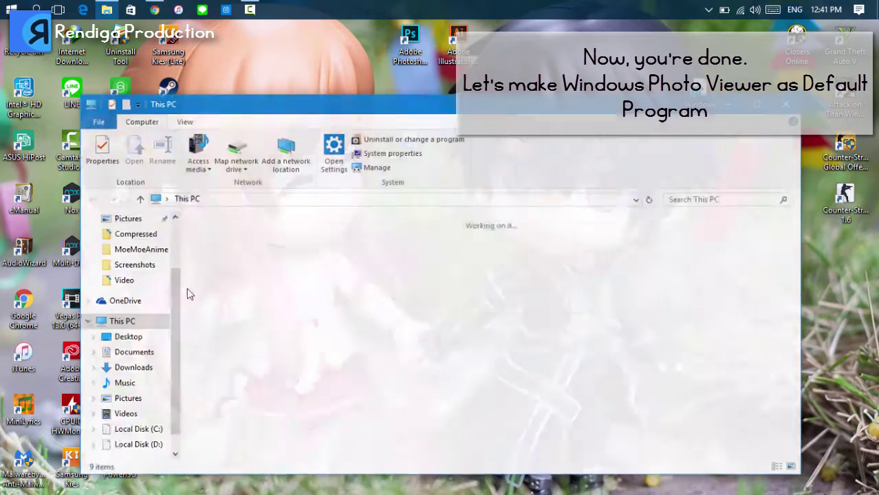
pyautogui.click(95, 399)
pyautogui.click(131, 445)
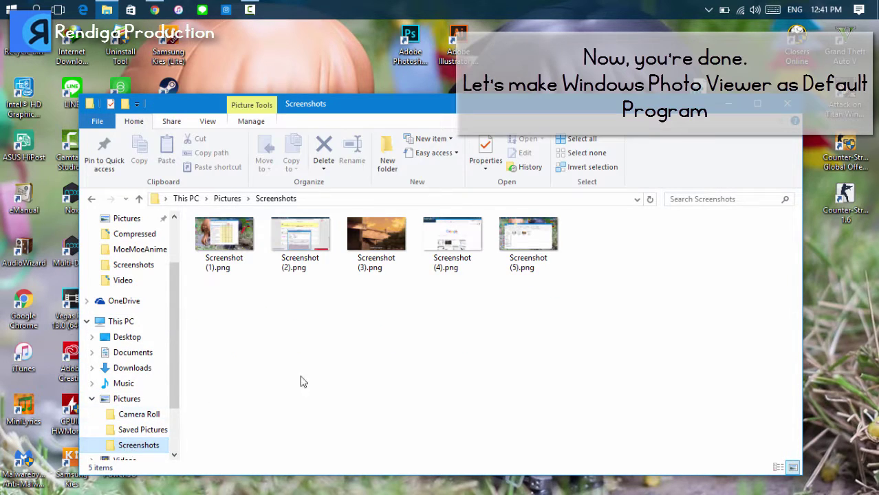
# Open Screenshot (5).png with Windows Photo Viewer, setting it as the app always used for .png files
pyautogui.click(522, 240)
pyautogui.rightClick(523, 242)
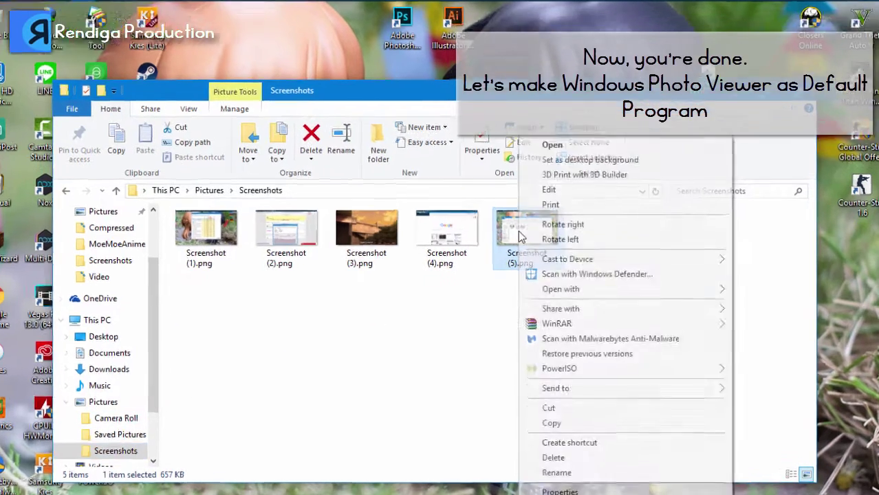
pyautogui.moveTo(550, 289)
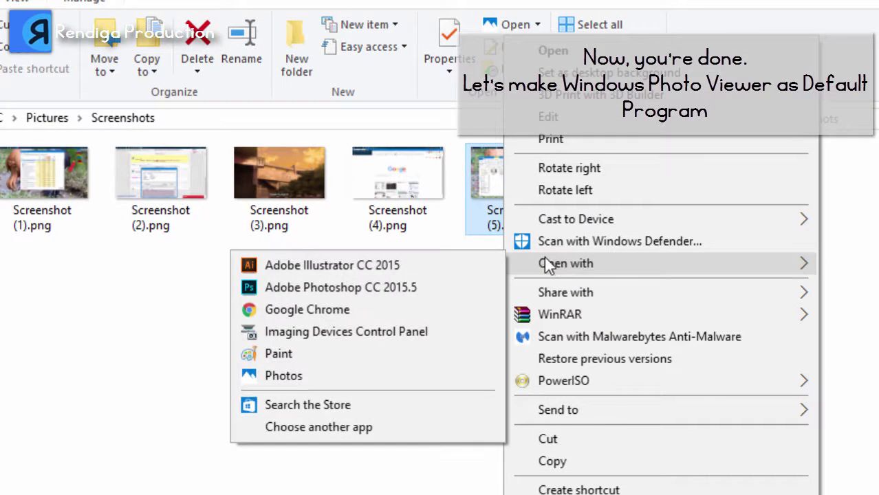
pyautogui.click(368, 430)
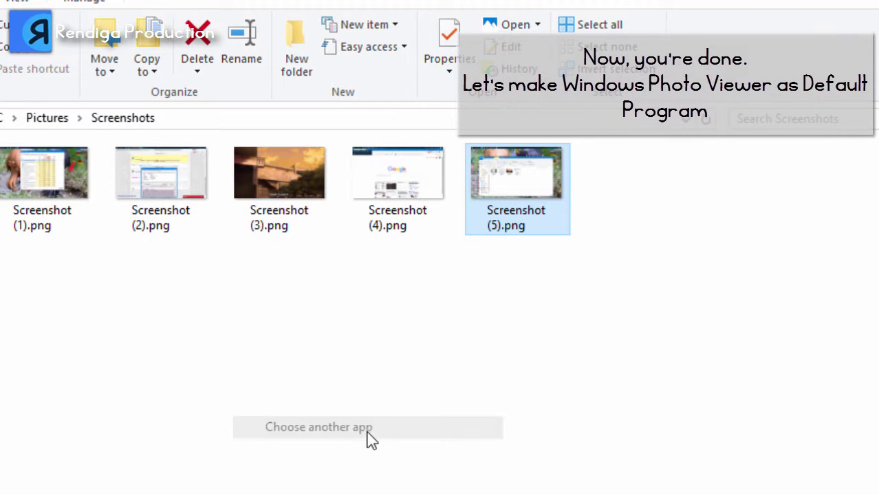
pyautogui.scroll(-3, 322, 348)
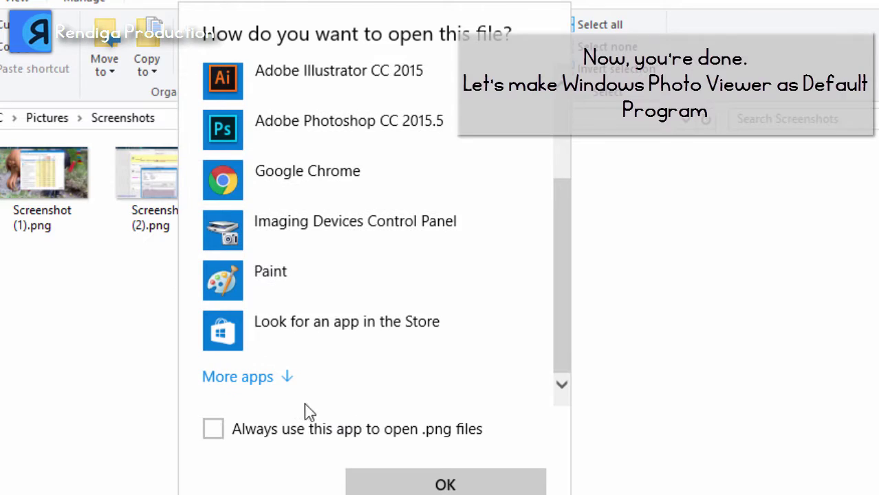
pyautogui.click(284, 377)
pyautogui.scroll(-5, 322, 353)
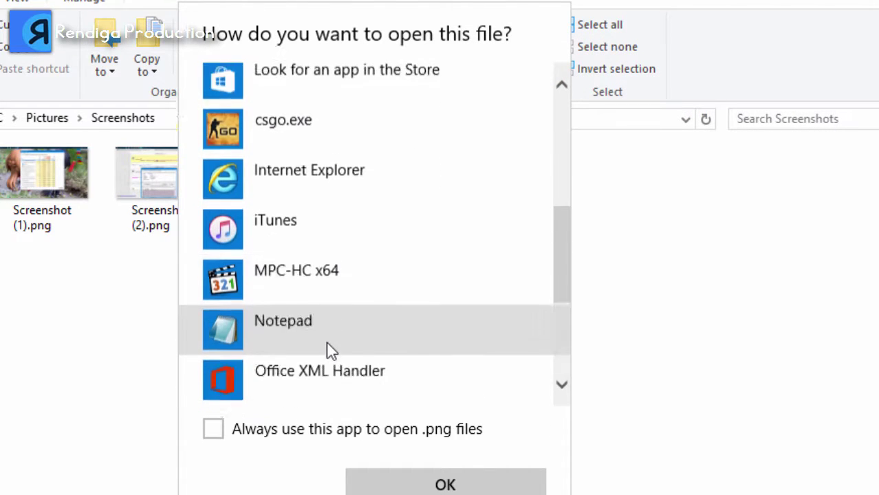
pyautogui.scroll(-3, 330, 349)
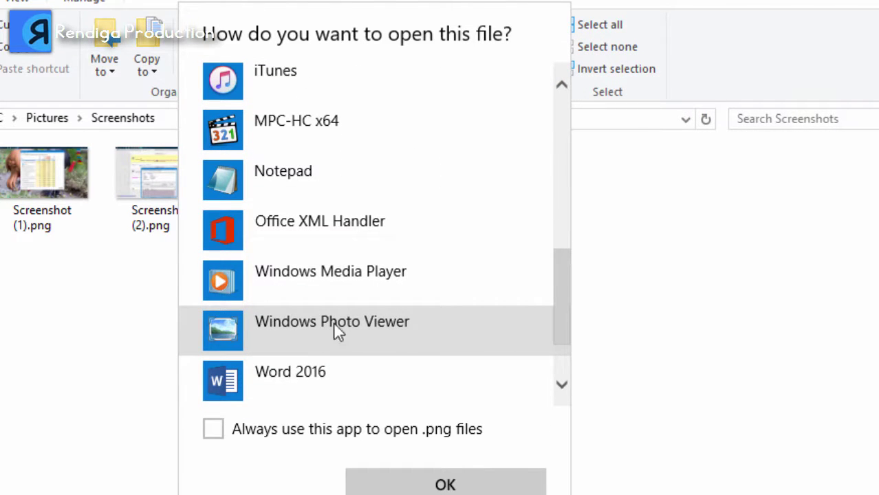
pyautogui.click(388, 340)
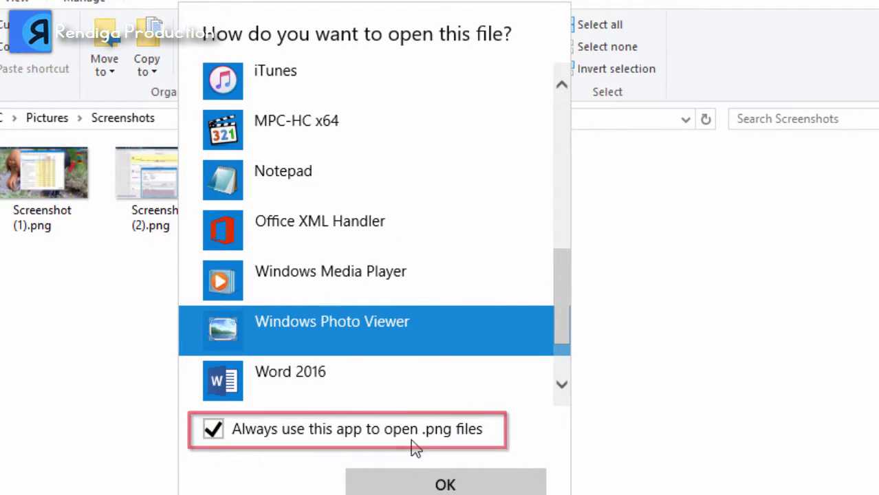
pyautogui.click(411, 485)
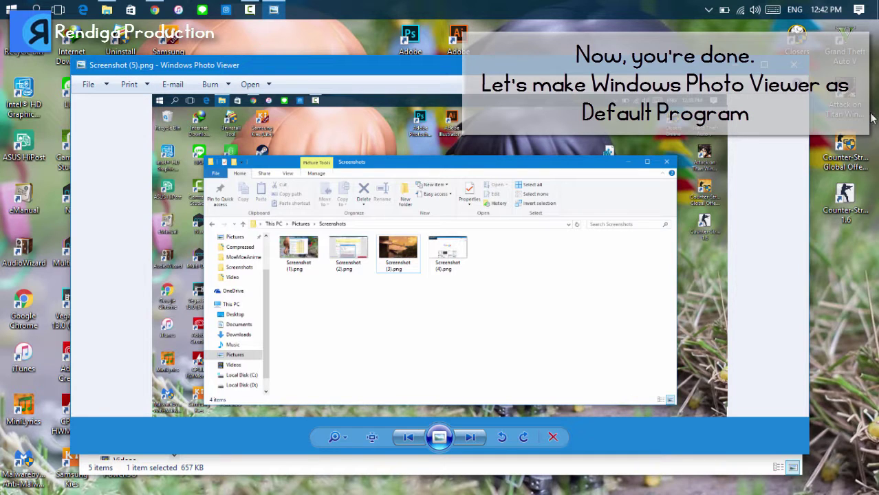
# Close the opened picture, search Windows for "default" and open Default Programs
pyautogui.click(793, 65)
pyautogui.click(34, 8)
pyautogui.write('default')
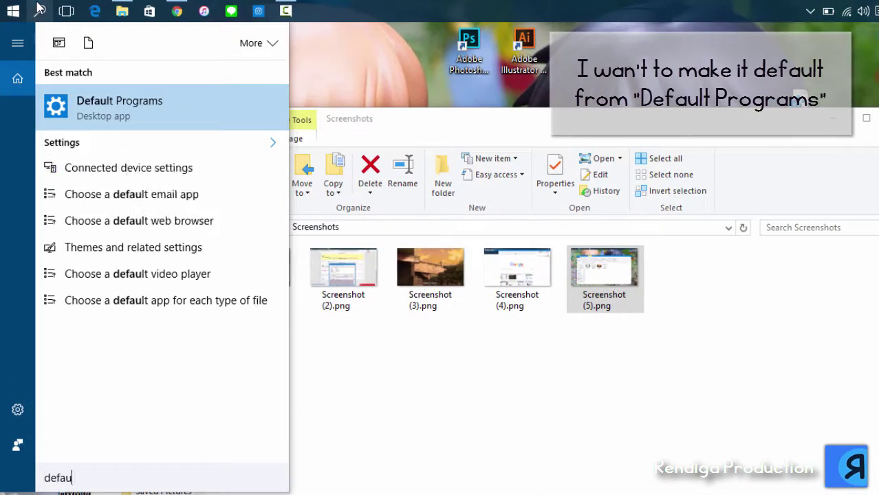
pyautogui.click(91, 102)
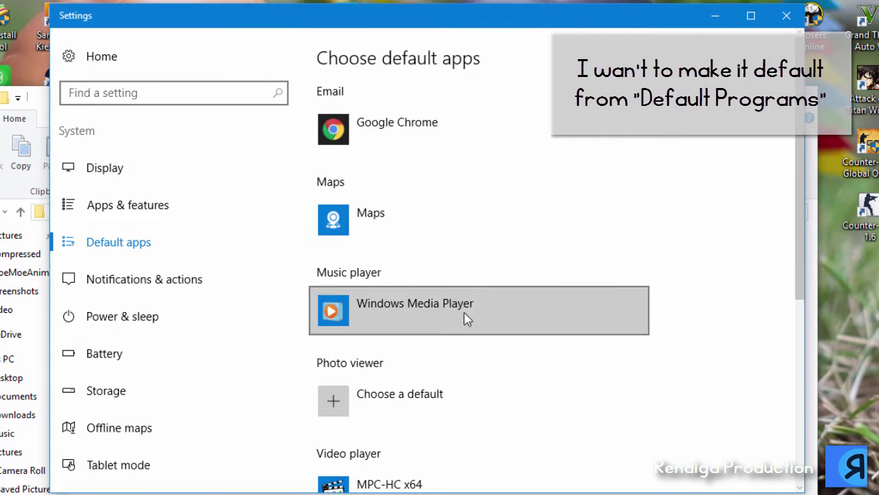
# Examine the apps offered as the default photo viewer, leaving the choice unset
pyautogui.scroll(-2, 461, 310)
pyautogui.click(374, 264)
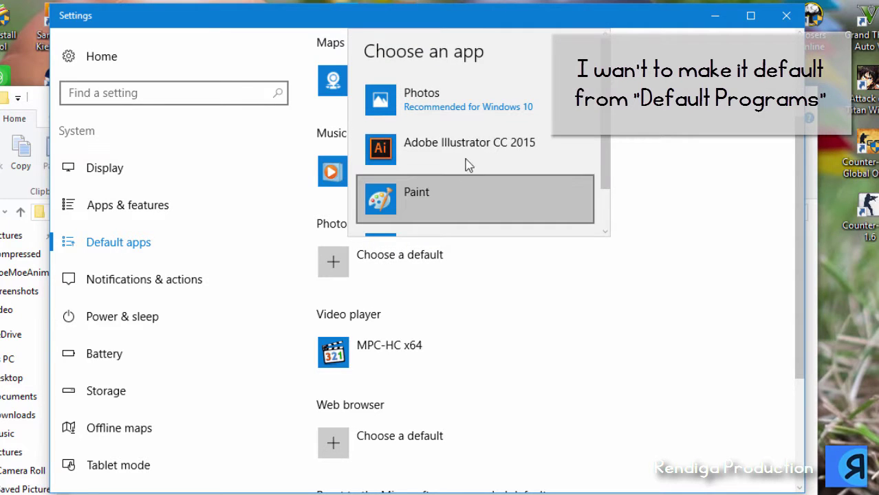
pyautogui.scroll(-2, 462, 169)
pyautogui.scroll(2, 445, 200)
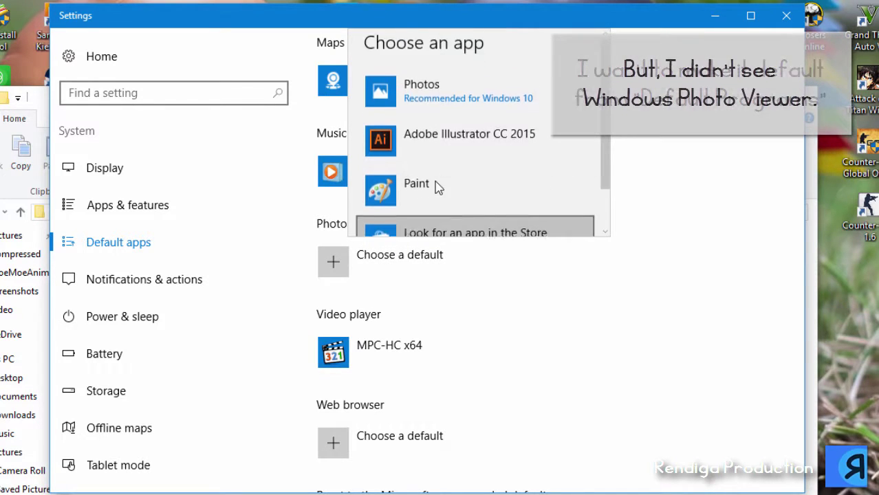
pyautogui.scroll(-2, 435, 186)
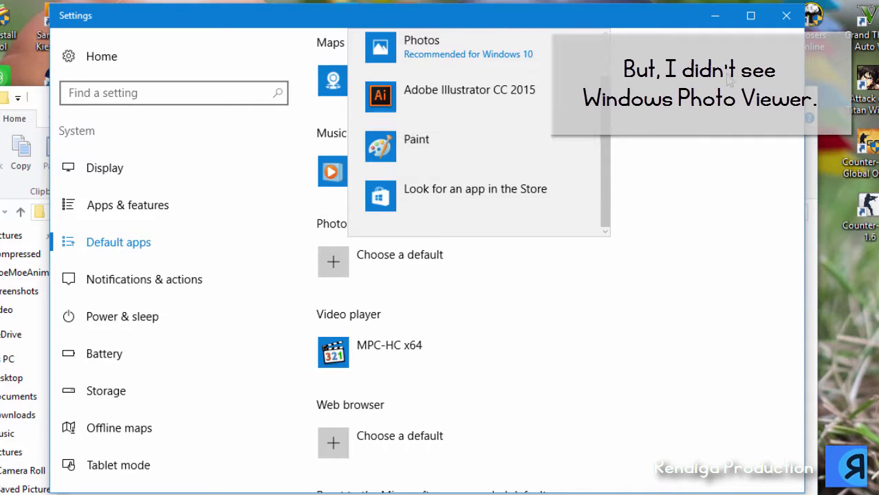
pyautogui.press('Escape')
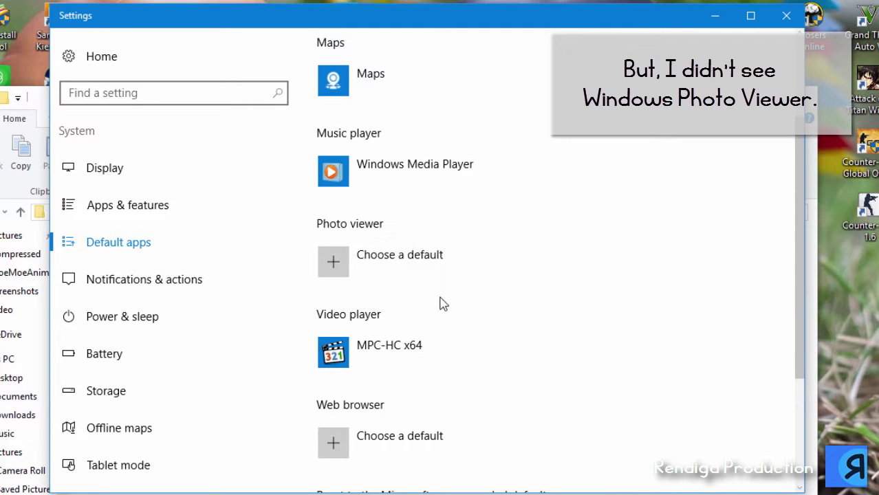
# In the defaults-by-app settings, set Windows Photo Viewer as default for all its file types, and close the Control Panel window
pyautogui.scroll(-3, 441, 296)
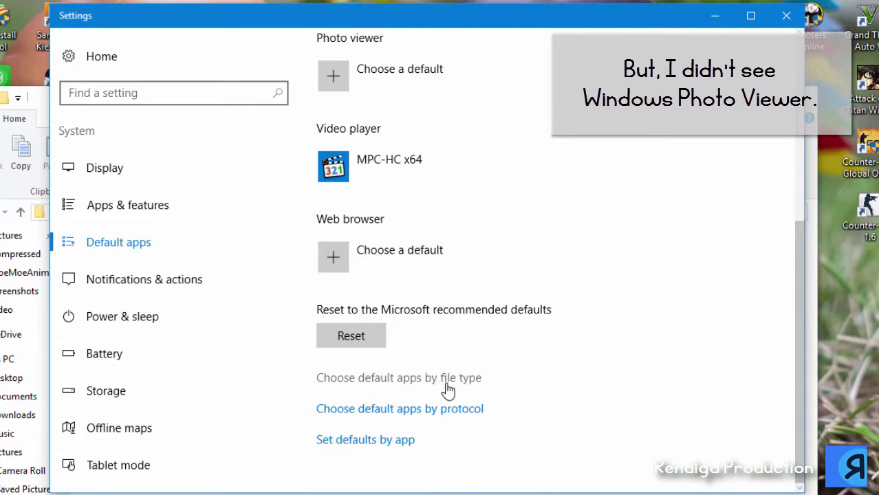
pyautogui.click(401, 446)
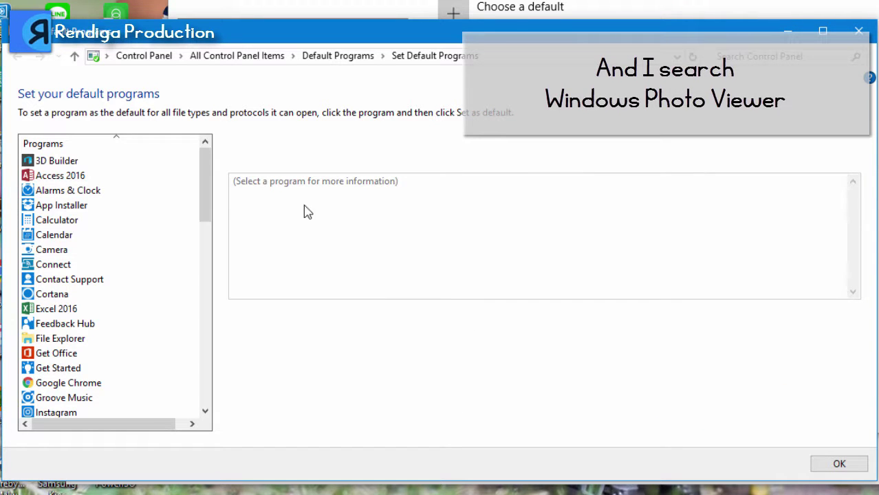
pyautogui.moveTo(205, 198); pyautogui.dragTo(213, 391)
pyautogui.click(118, 296)
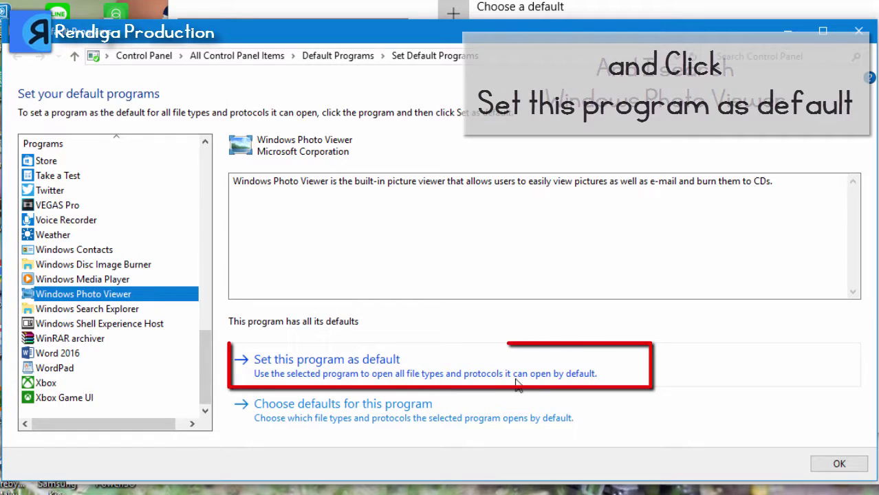
pyautogui.click(315, 371)
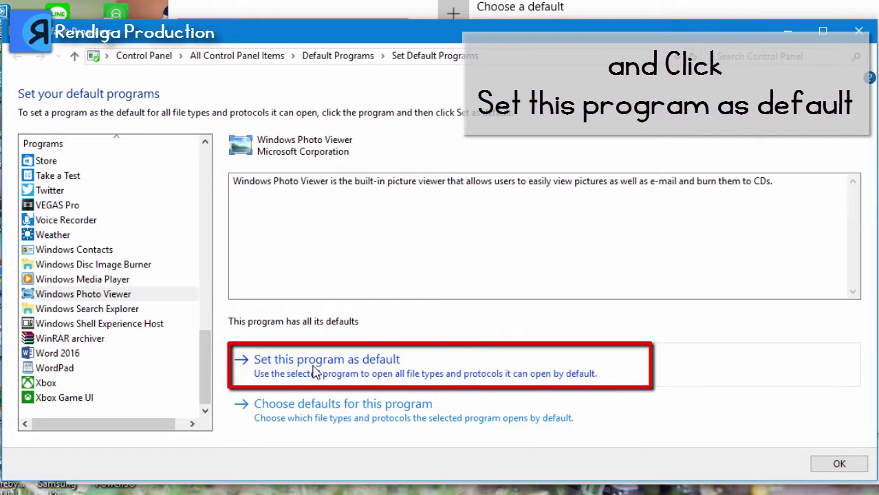
pyautogui.click(850, 461)
pyautogui.click(851, 37)
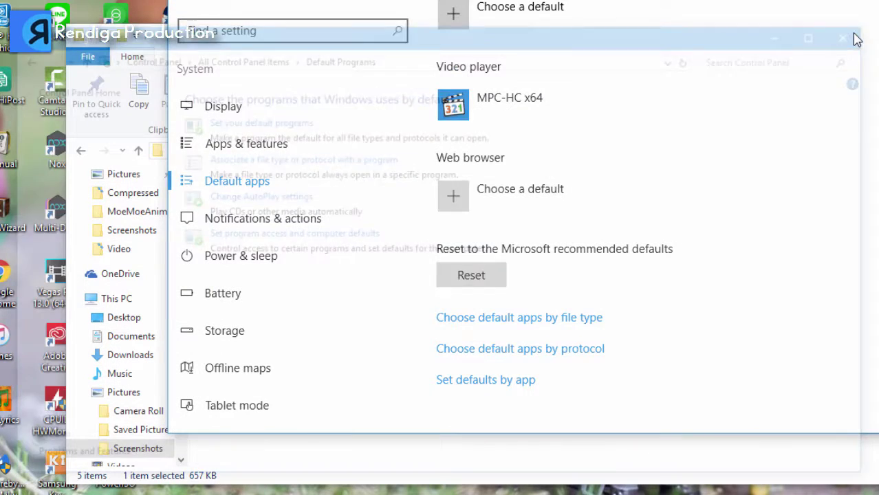
# Recheck the apps offered as the default photo viewer without choosing one, and close Settings
pyautogui.scroll(3, 811, 68)
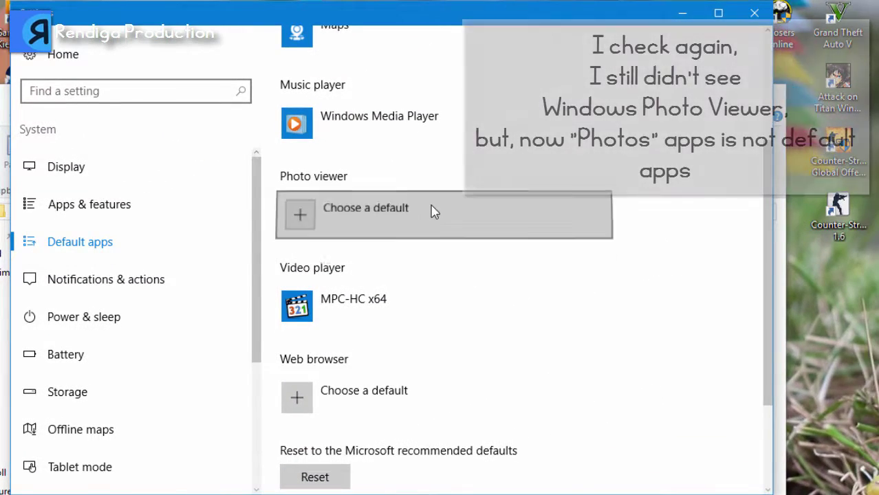
pyautogui.click(434, 212)
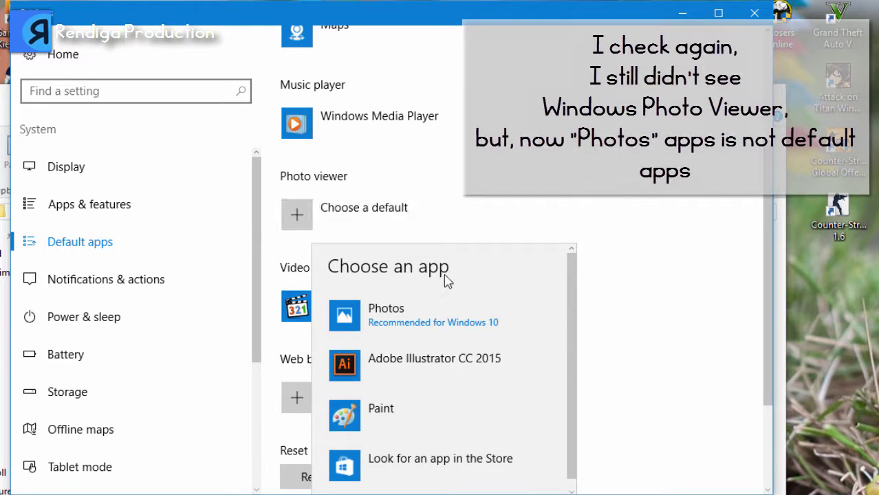
pyautogui.click(702, 206)
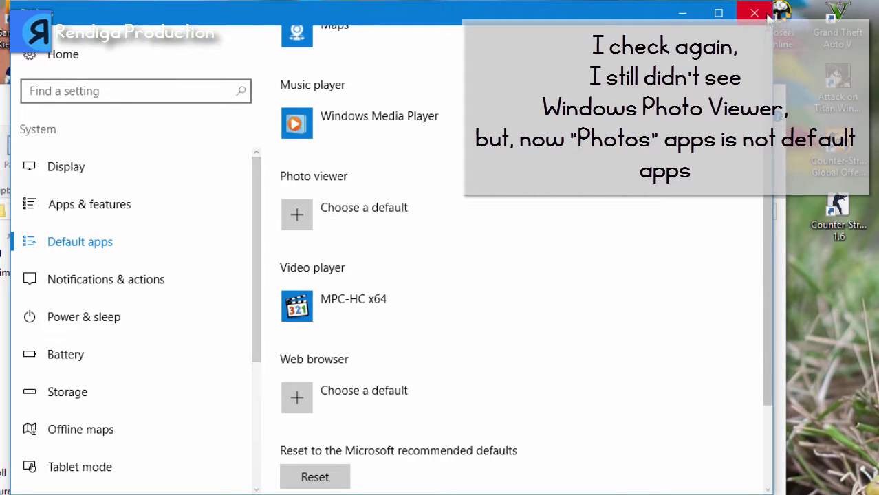
pyautogui.click(310, 203)
pyautogui.scroll(-1, 402, 410)
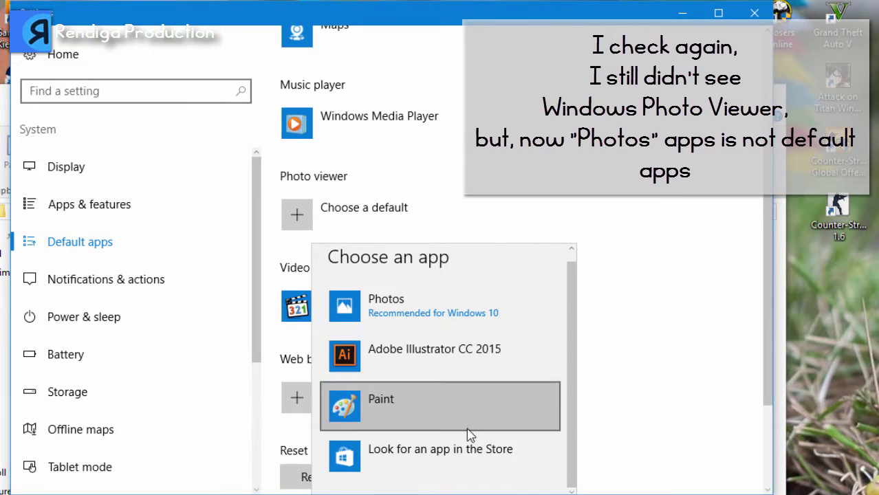
pyautogui.click(668, 212)
pyautogui.click(750, 14)
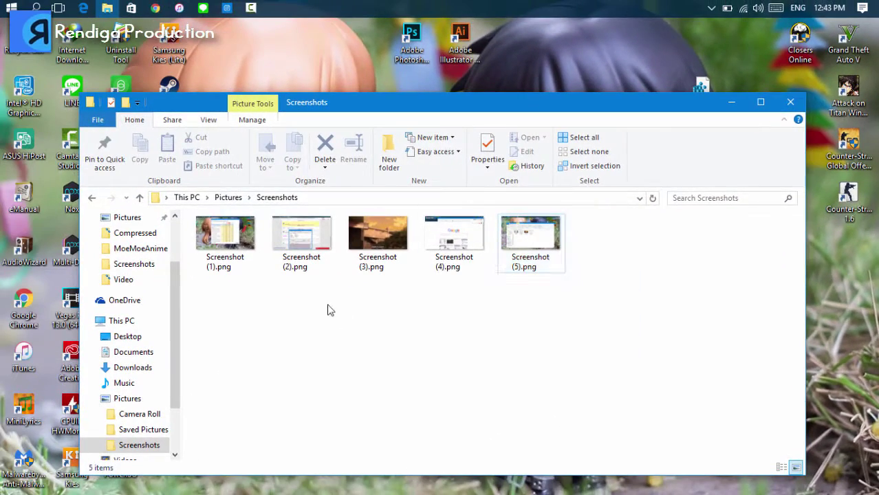
# Open Screenshot (5).png directly from the Screenshots folder to check which viewer it uses, close it, and open it again
pyautogui.doubleClick(540, 236)
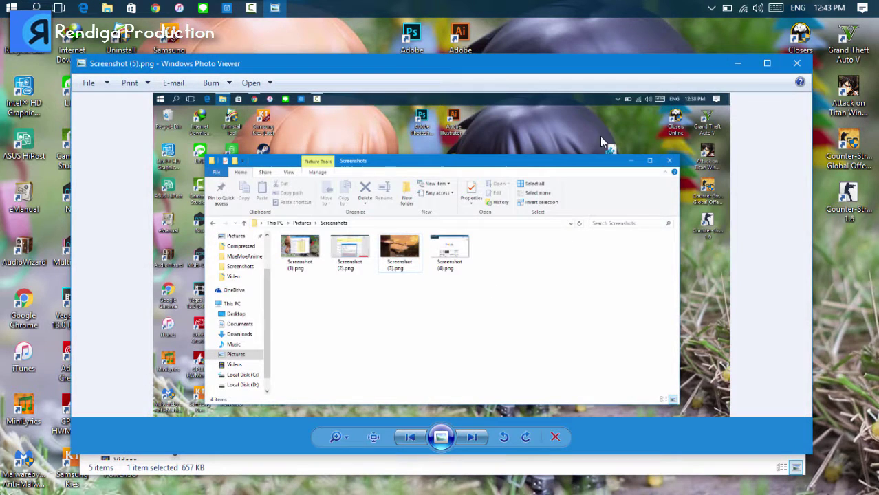
pyautogui.click(796, 64)
pyautogui.doubleClick(543, 251)
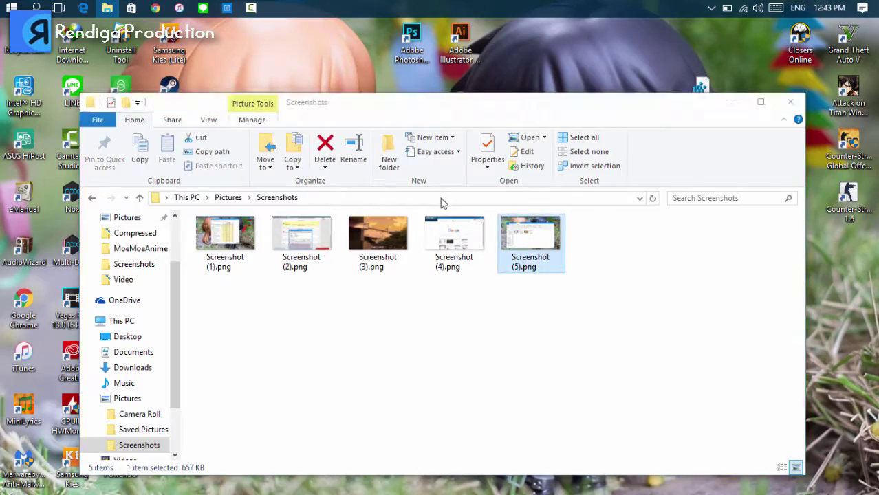